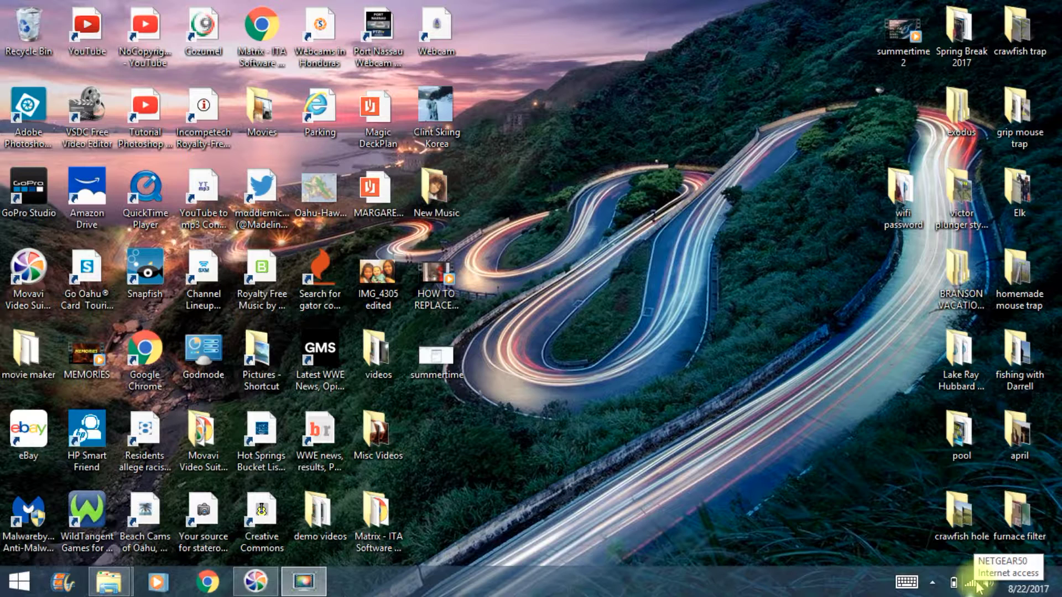
# - Open the Network and Sharing Center from the system tray's network icon menu
pyautogui.click(932, 584)
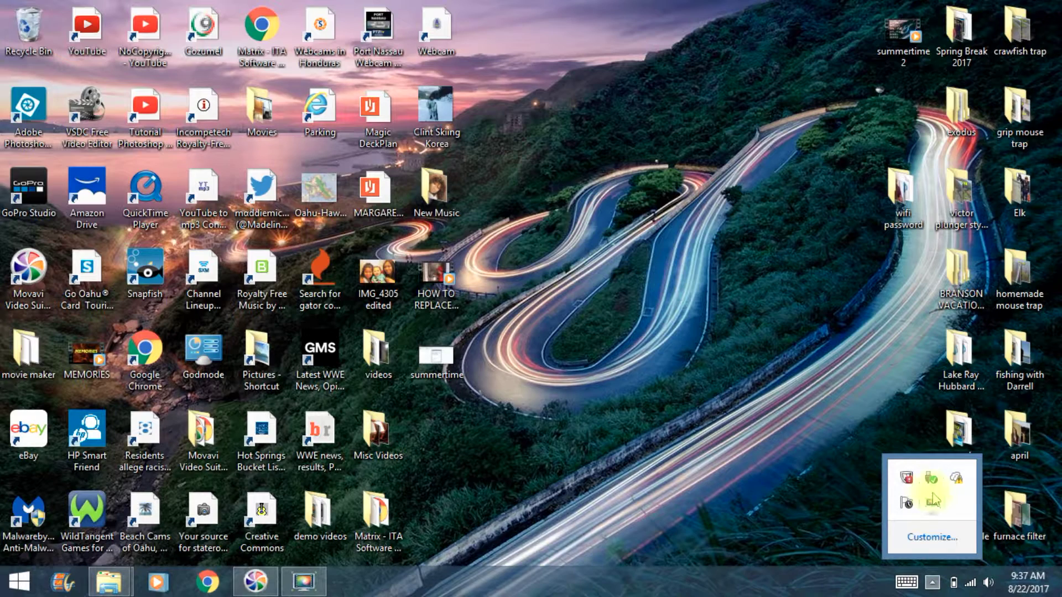
pyautogui.click(933, 584)
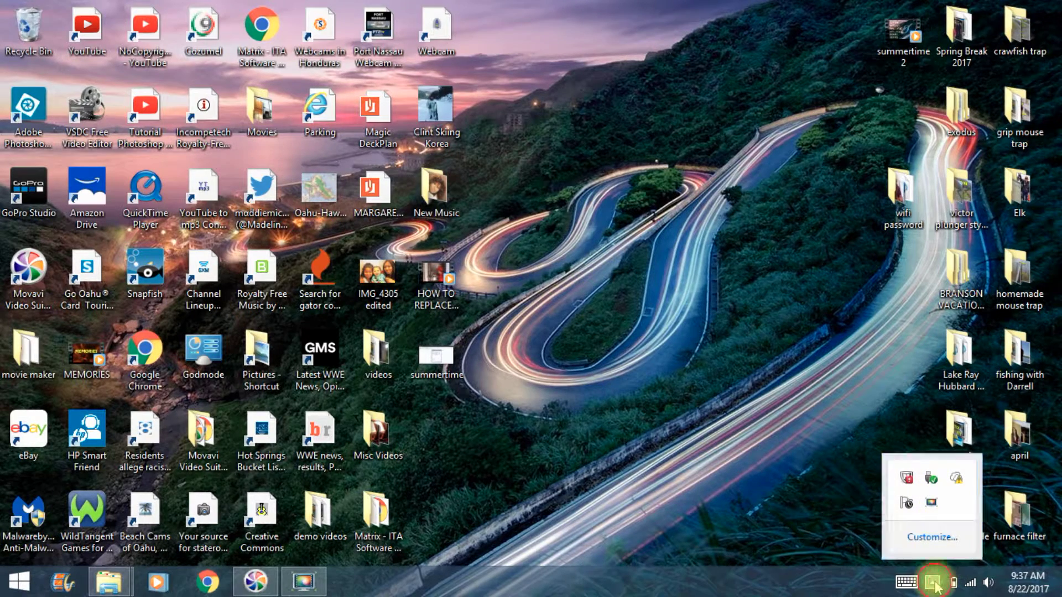
pyautogui.rightClick(972, 584)
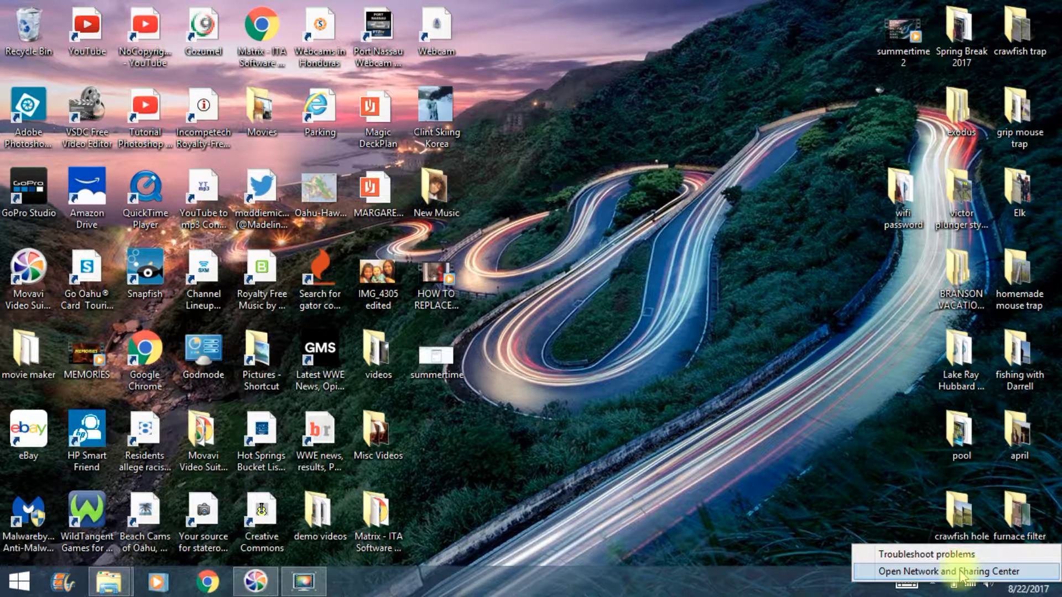
pyautogui.click(961, 572)
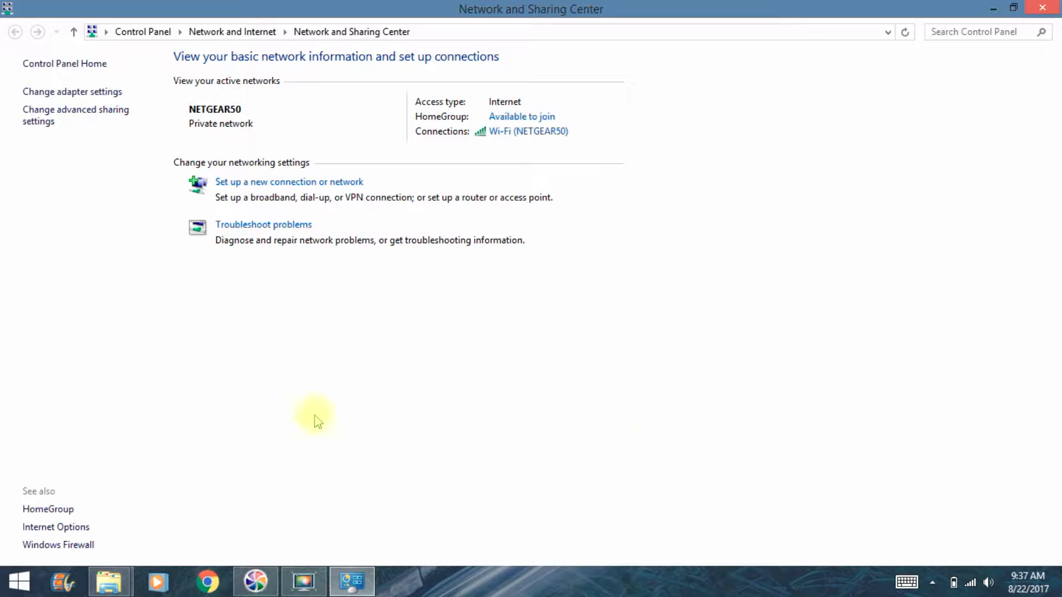
# - Go from the NETGEAR50 Network and Sharing Center to Change adapter settings
pyautogui.click(80, 97)
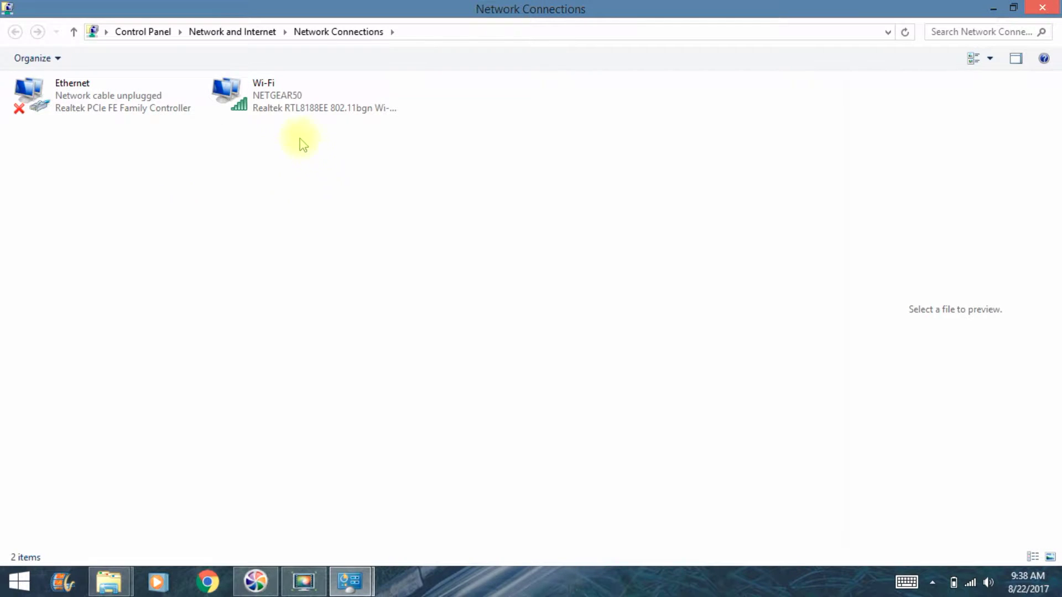
# - Open the Status dialog of the Wi-Fi adapter connected to NETGEAR50
pyautogui.click(285, 97)
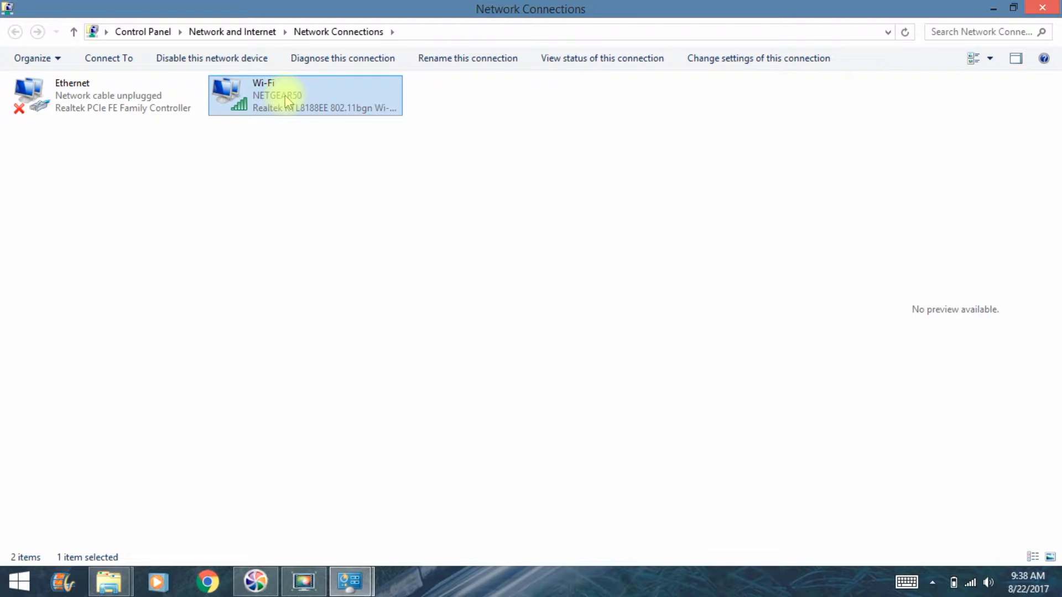
pyautogui.rightClick(284, 99)
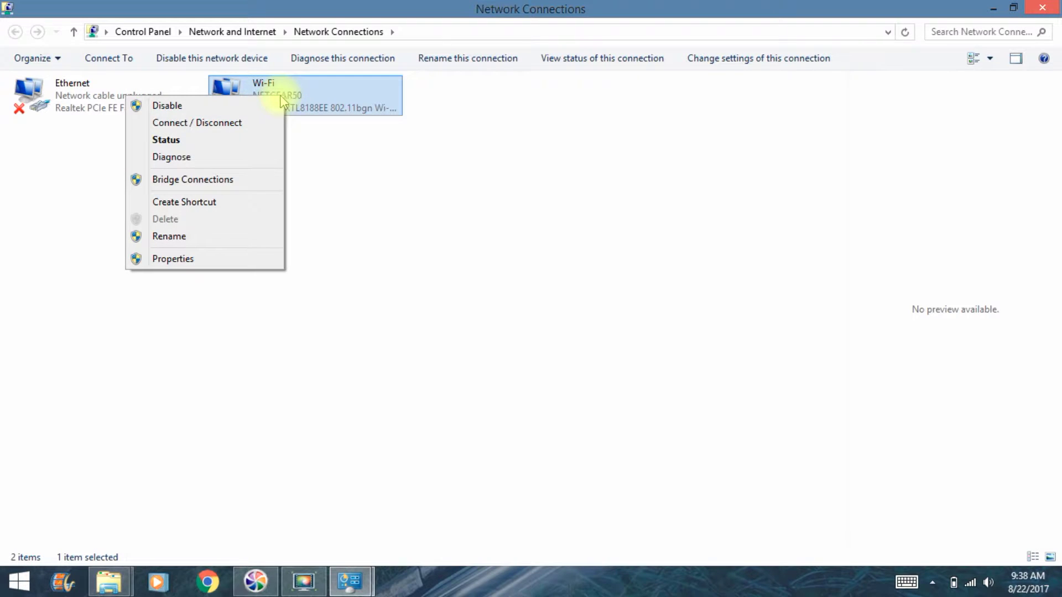
pyautogui.click(232, 138)
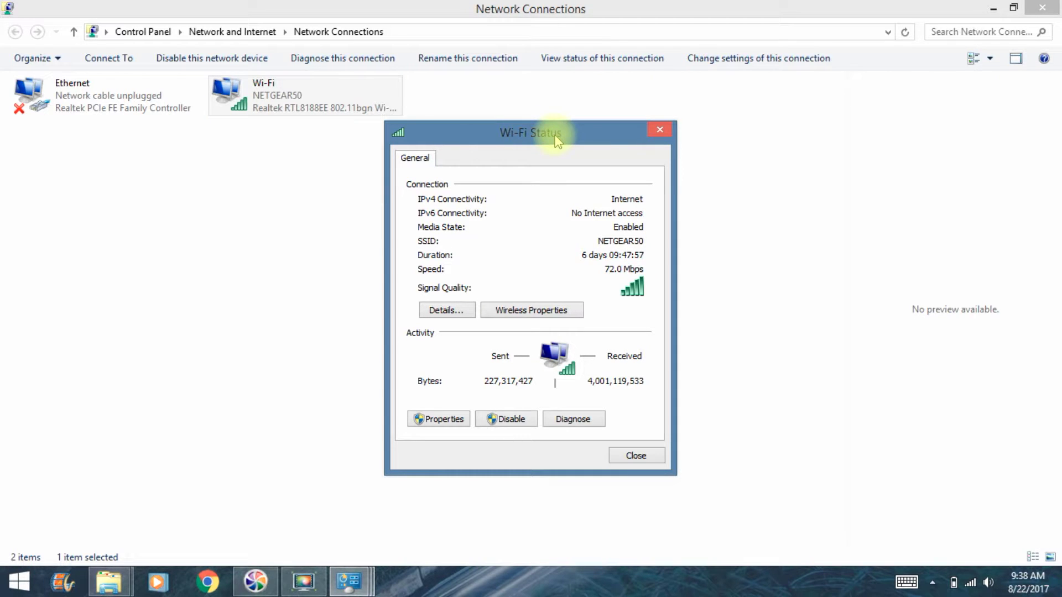
# - Open NETGEAR50's Wireless Properties on the Security tab (WPA2-Personal, AES)
pyautogui.click(528, 314)
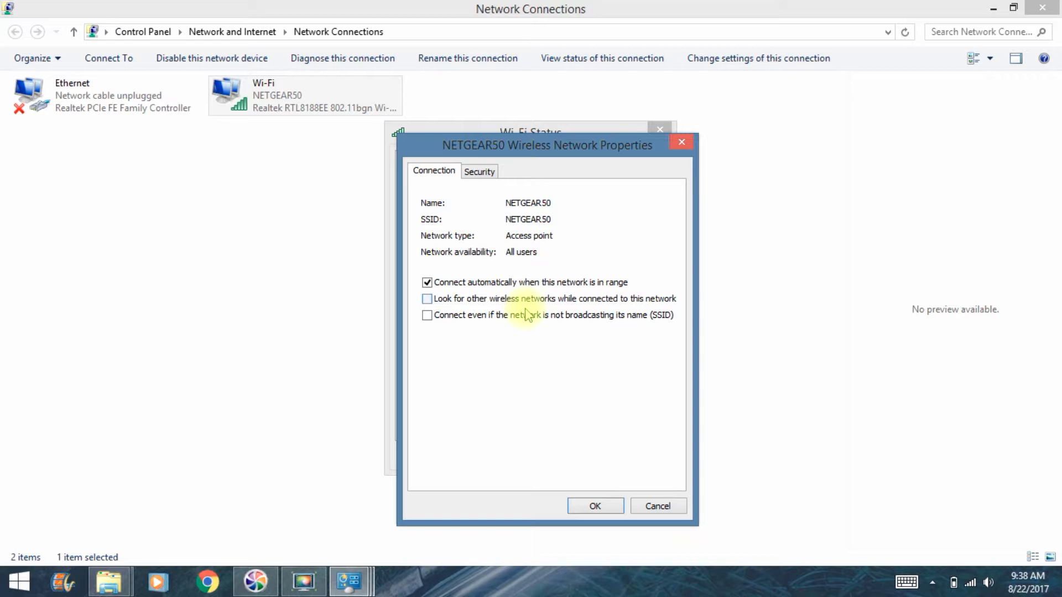
pyautogui.click(484, 180)
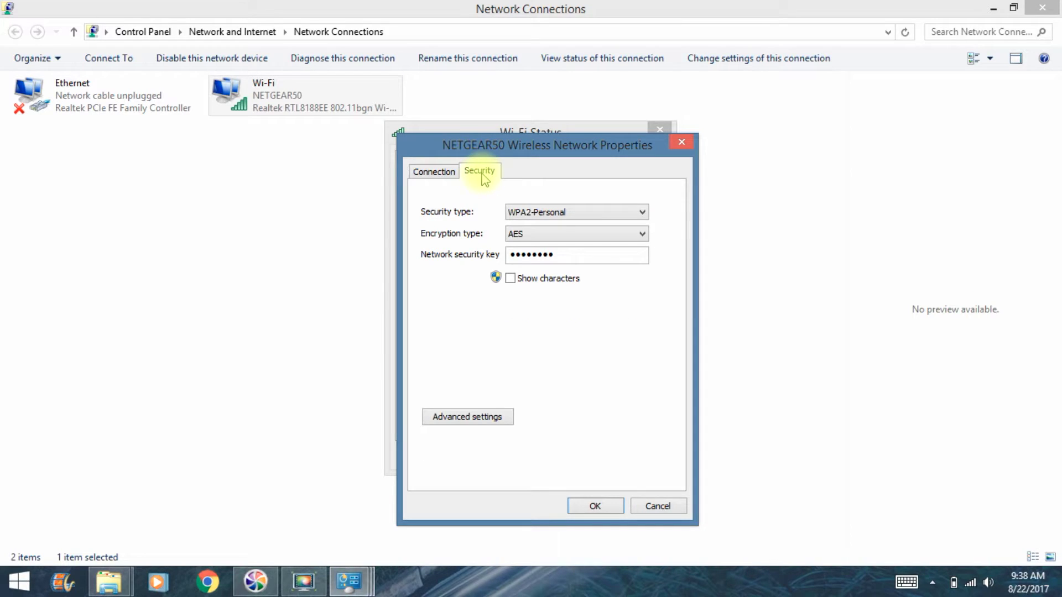